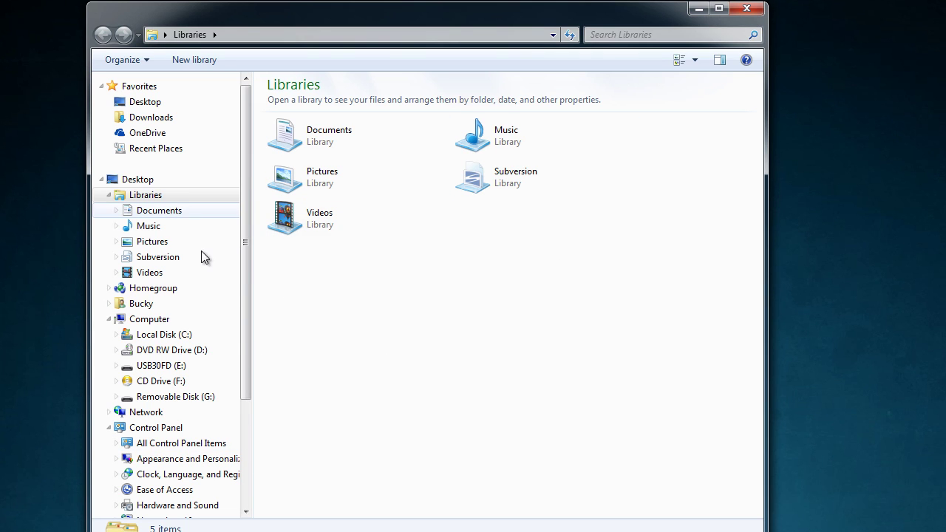
- Browse to the C:\Windows\System32\drivers\etc folder
click(164, 334)
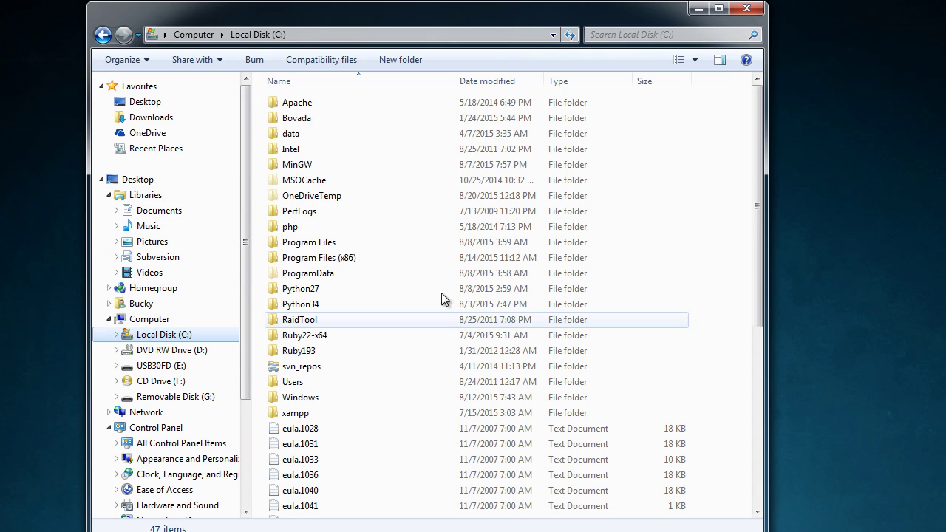
double_click(301, 397)
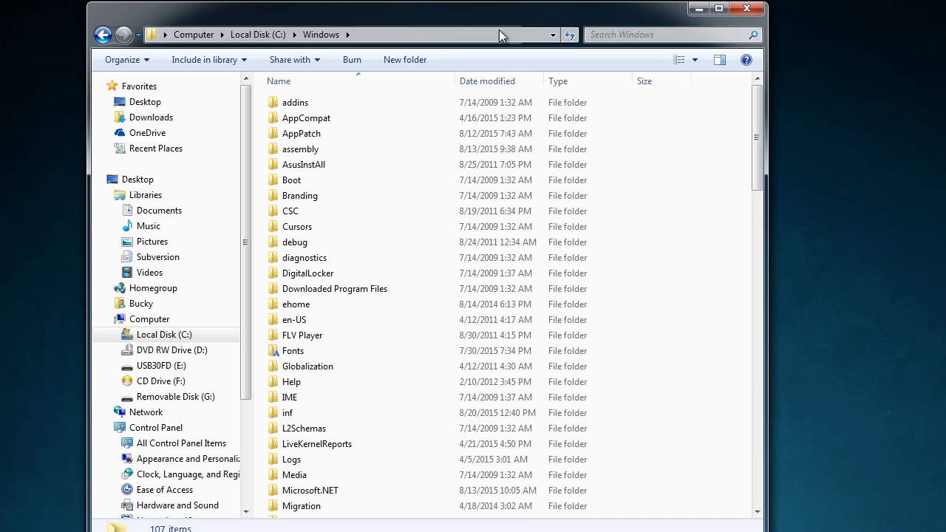
scroll(377, 289, down, 7)
scroll(371, 295, down, 6)
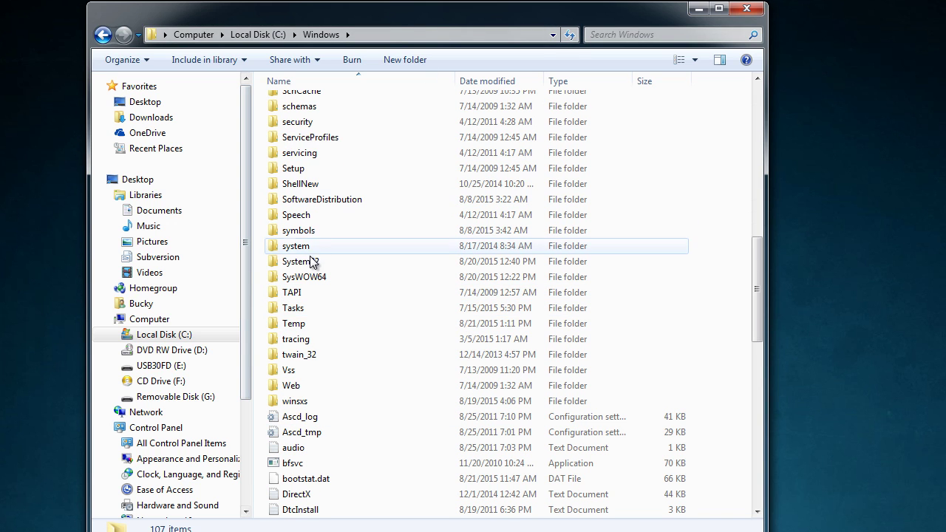
double_click(336, 261)
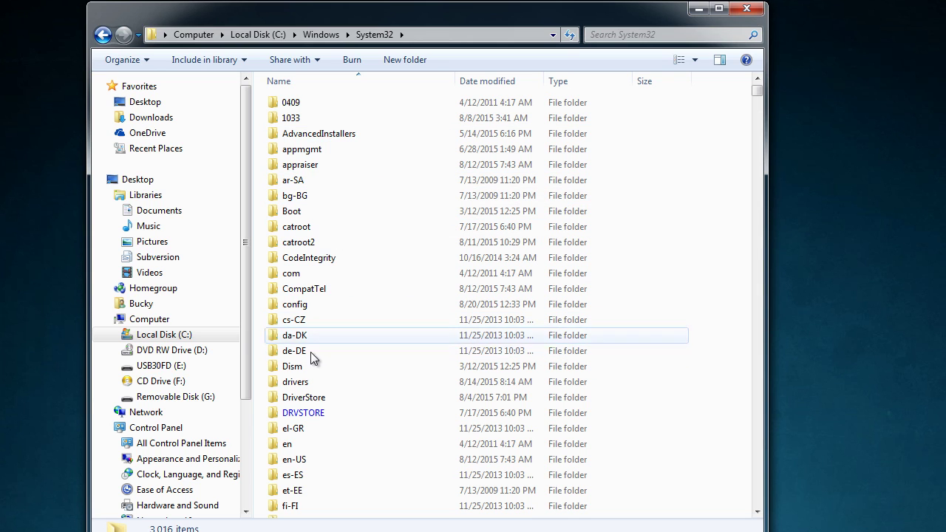
double_click(303, 382)
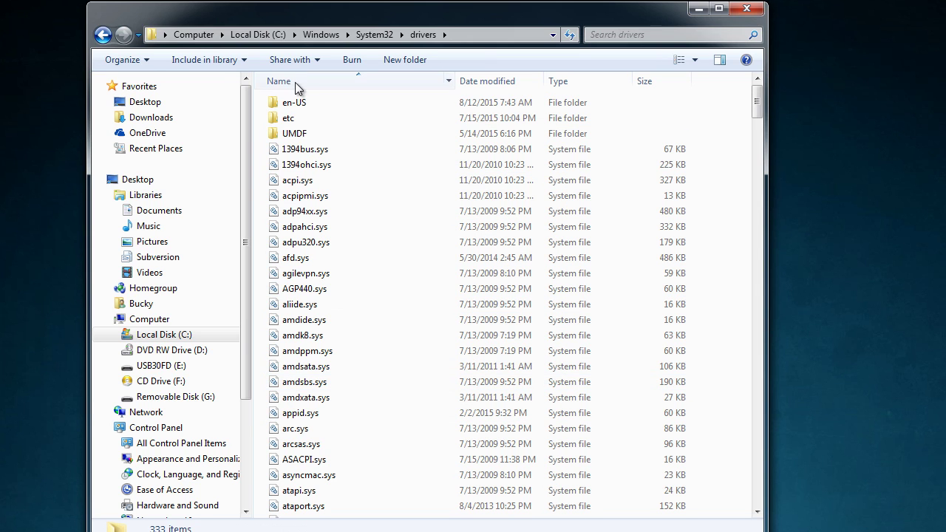
double_click(280, 120)
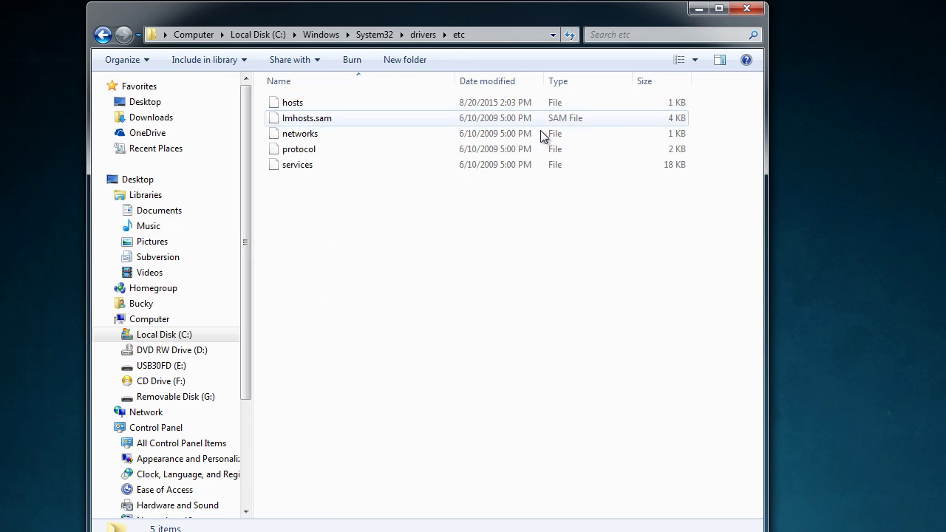
- Open the hosts file for editing in Notepad++ and move its window over the folder window
click(500, 104)
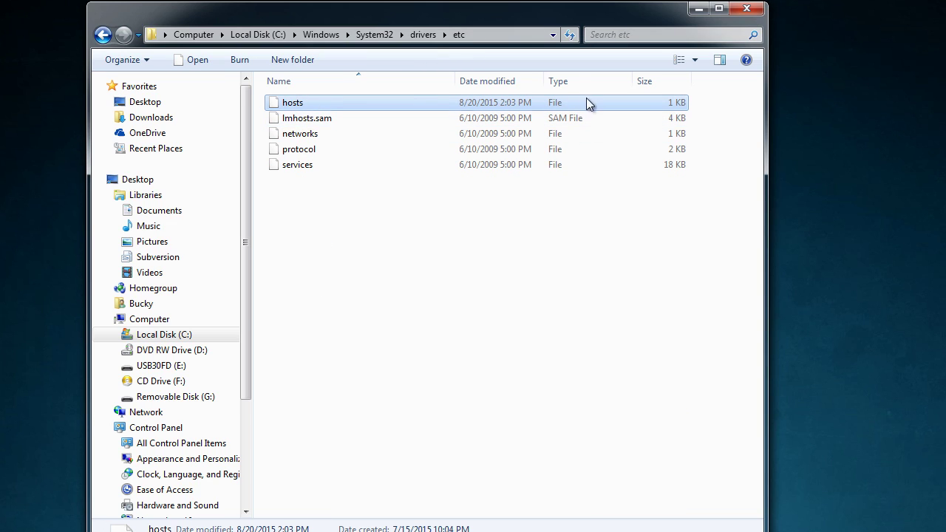
right_click(518, 105)
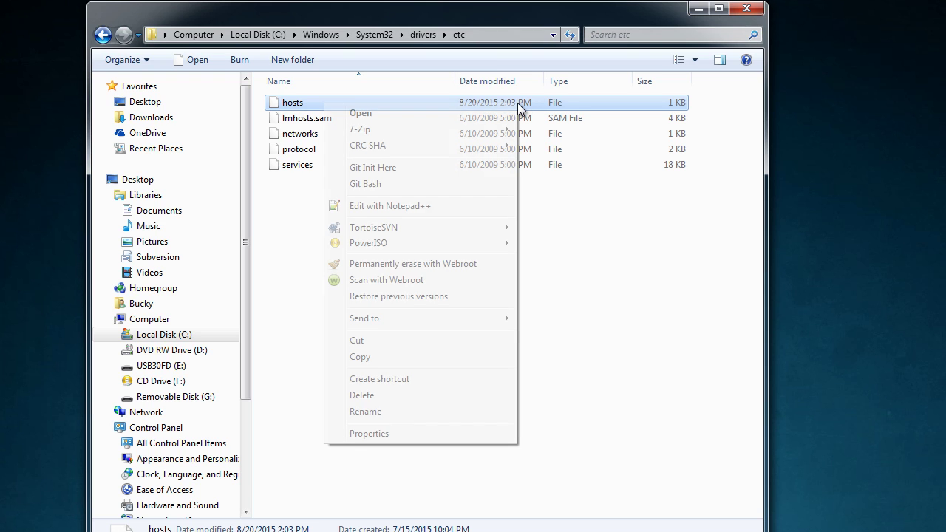
click(422, 207)
drag(540, 100, 322, 52)
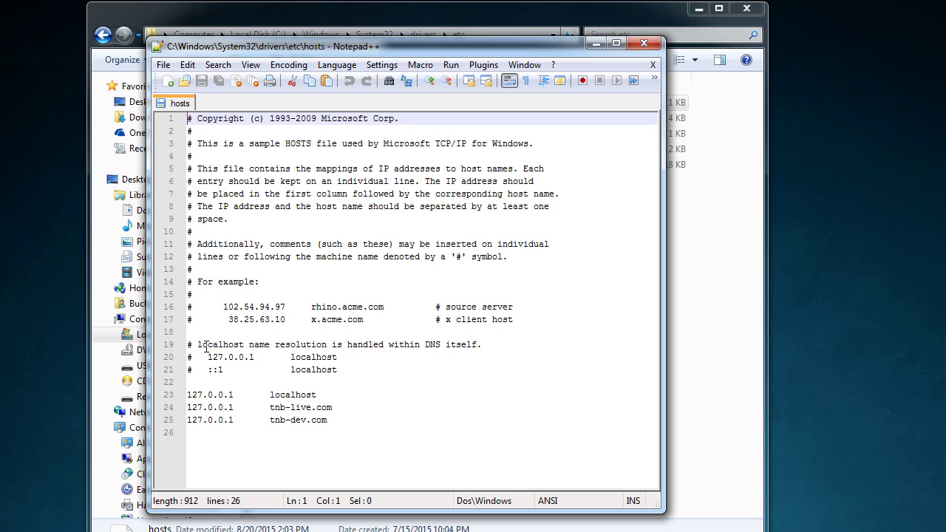
- Examine the localhost entry on line 23 of the hosts file, highlighting its IP address and its host name
drag(318, 396, 165, 394)
click(248, 395)
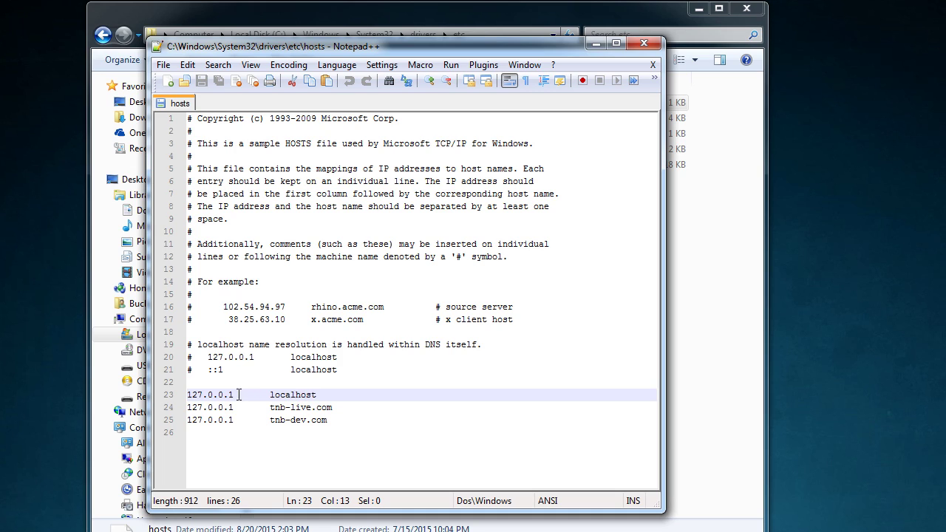
key(shift+Left)
key(shift+Left)
key(shift+Left)
key(shift+Left)
key(shift+Left)
key(shift+Left)
key(shift+Left)
key(shift+Left)
key(shift+Left)
key(shift+Left)
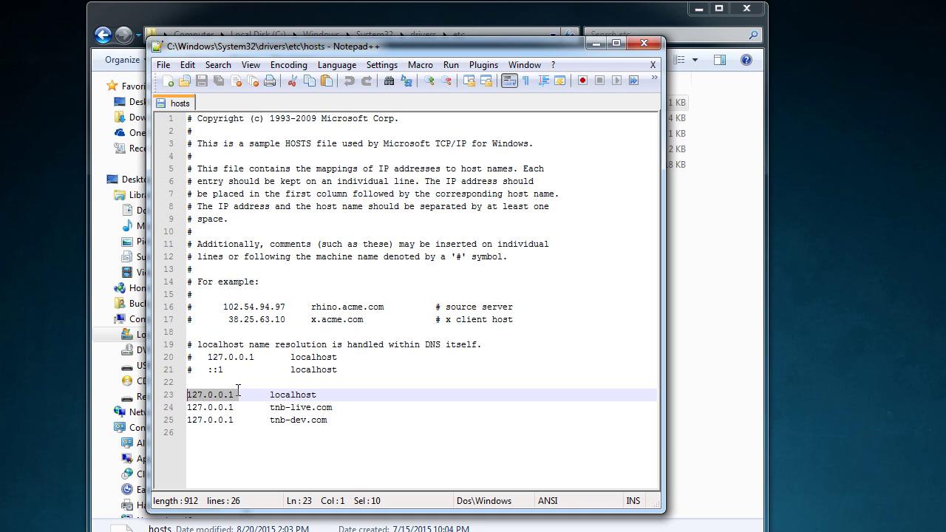
click(280, 395)
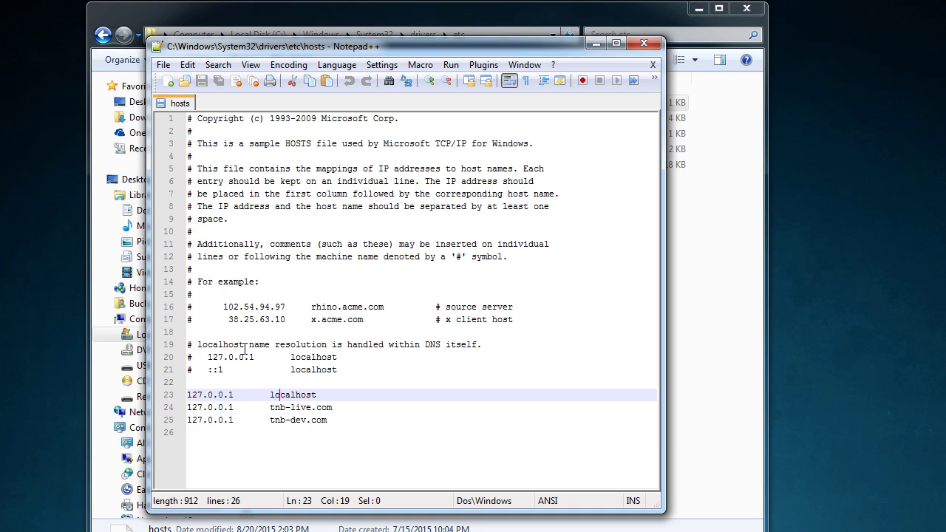
double_click(291, 394)
click(314, 392)
drag(270, 395, 318, 394)
click(301, 395)
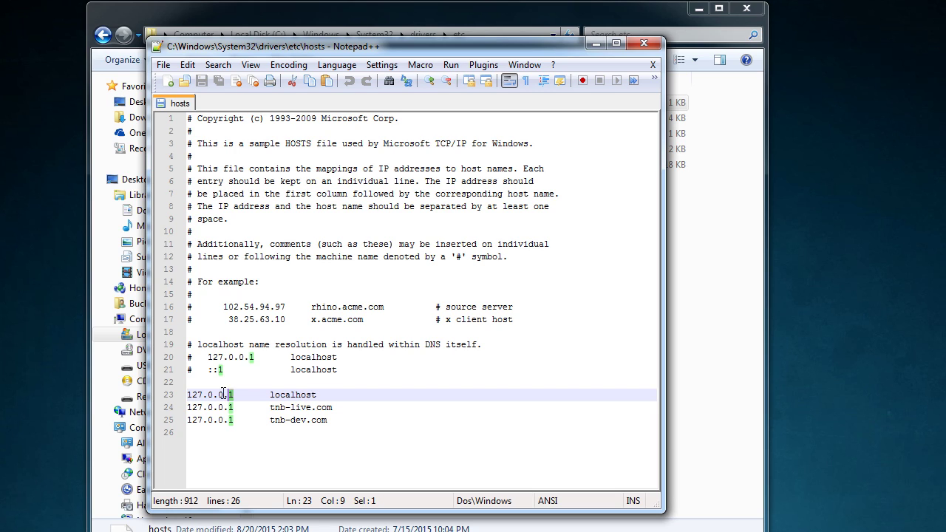
drag(234, 395, 187, 395)
click(291, 399)
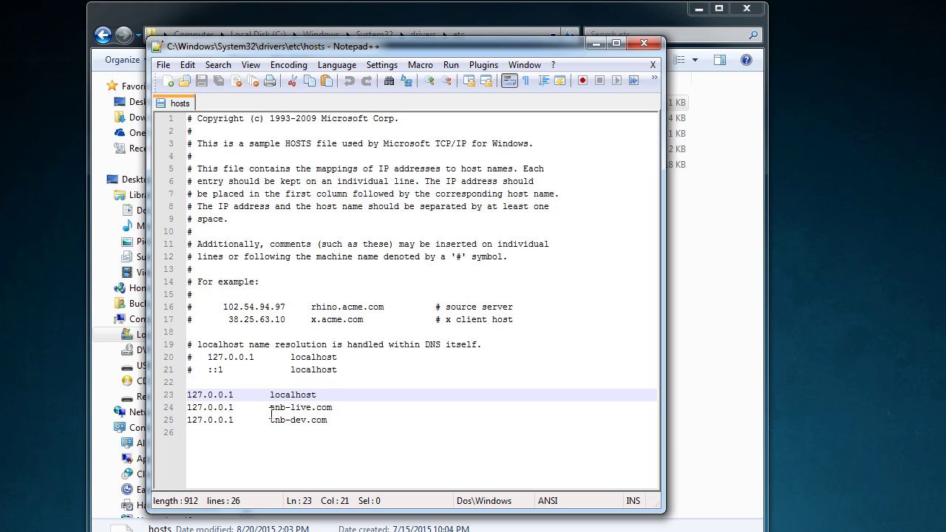
- Examine the tnb-live.com and tnb-dev.com entries in the hosts file, highlighting their host names and IP address
drag(327, 419, 148, 411)
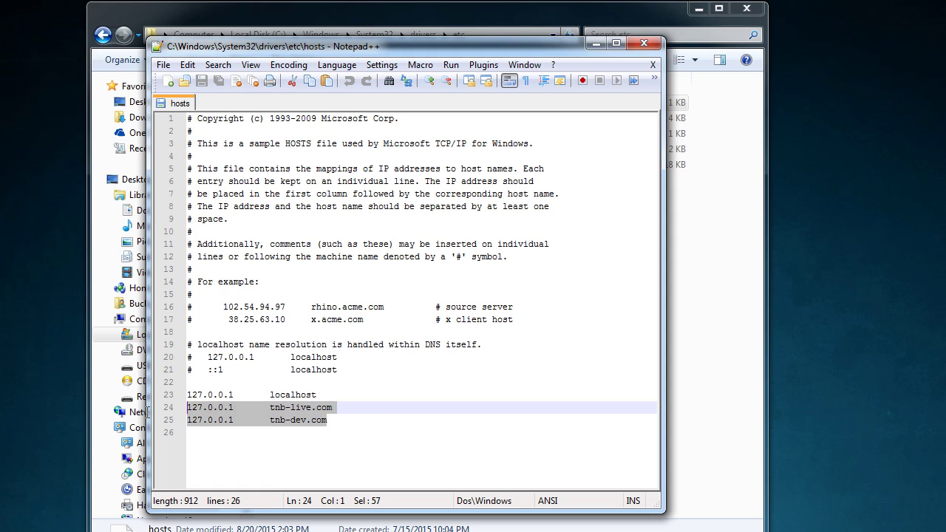
click(311, 407)
drag(333, 407, 270, 407)
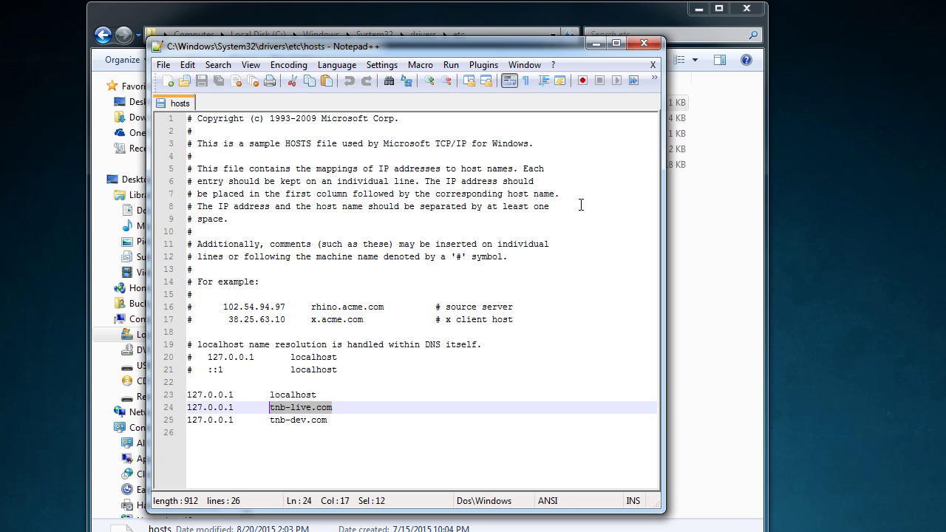
click(302, 420)
drag(270, 420, 344, 422)
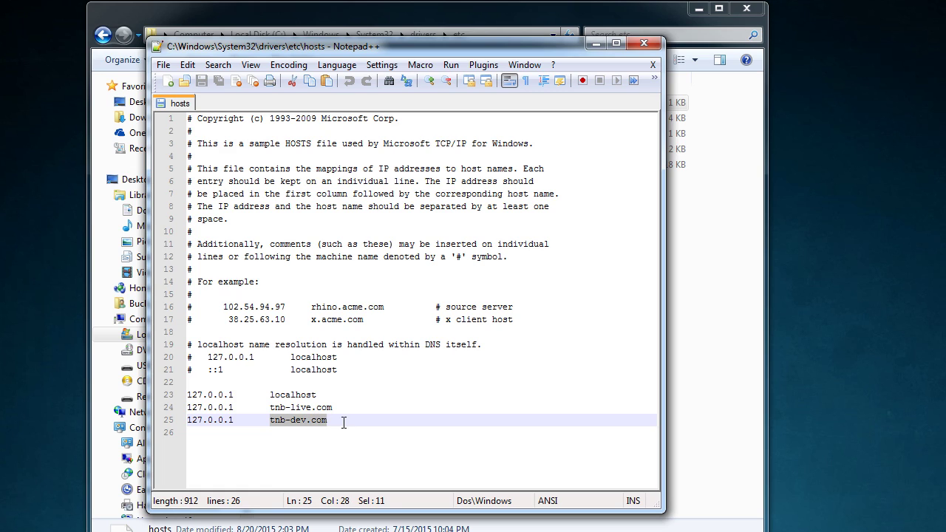
click(230, 411)
click(233, 419)
key(shift+Home)
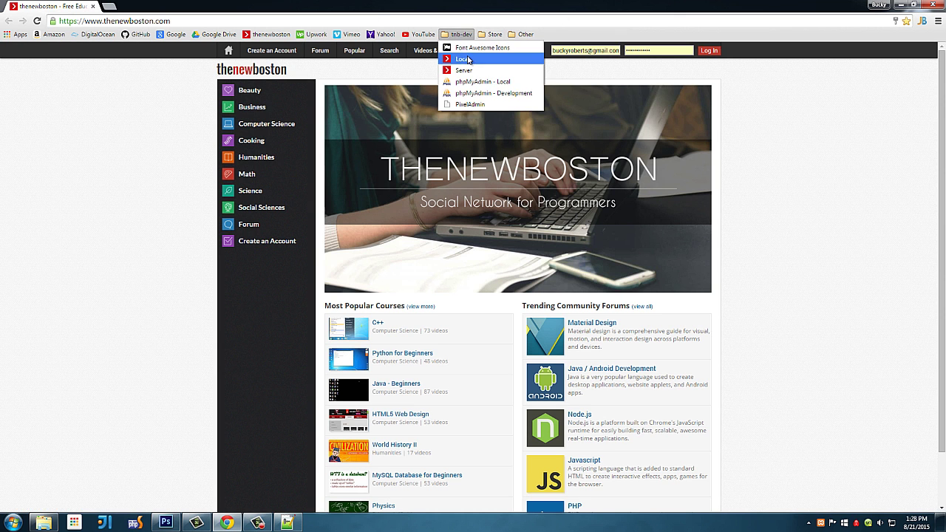
- Switch to Chrome, load the Local site from the tnb-dev bookmarks and inspect the page with the developer tools
click(465, 59)
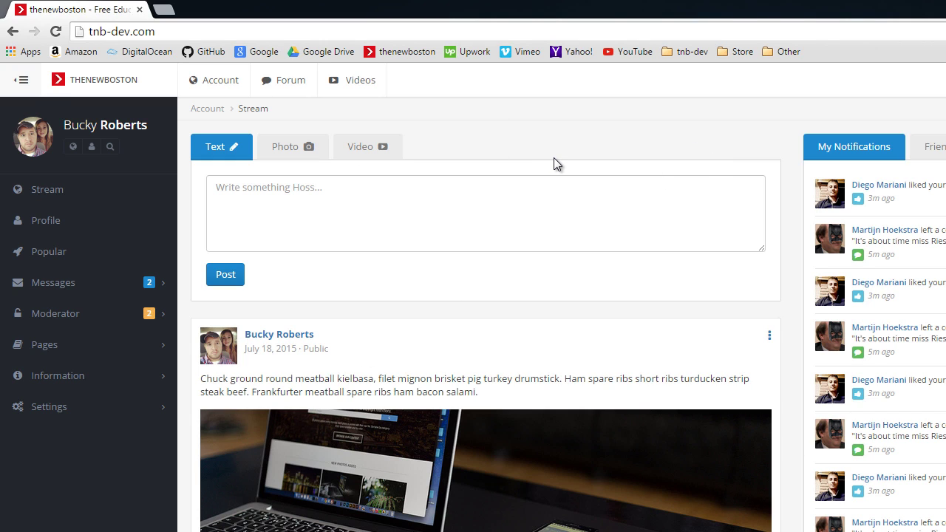
right_click(502, 139)
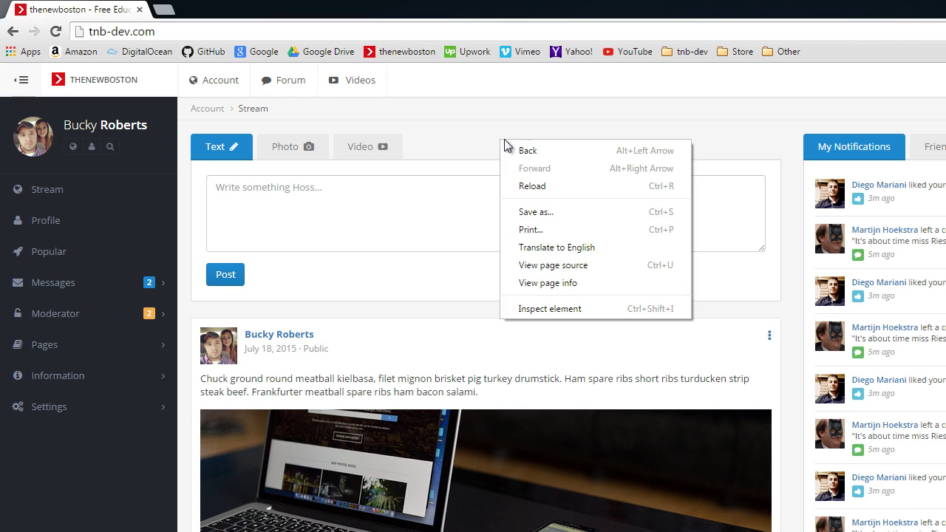
right_click(572, 139)
click(625, 309)
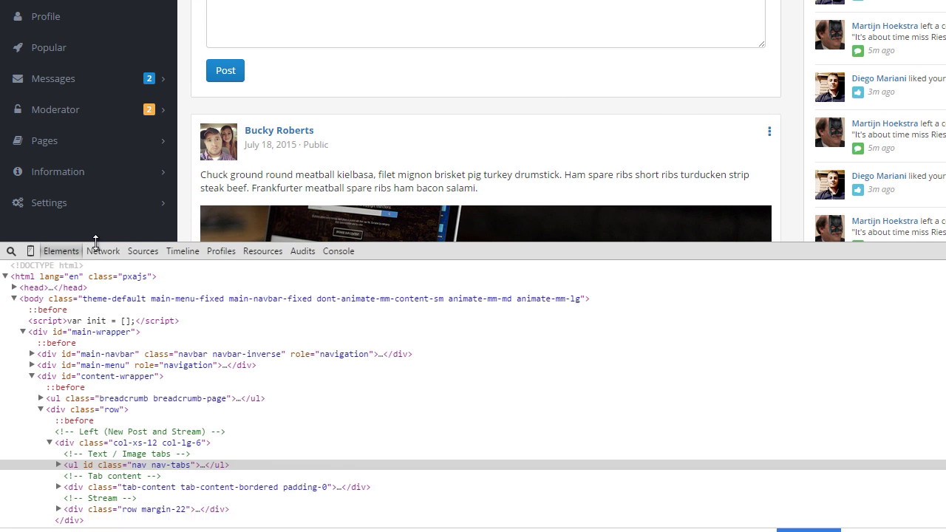
- Reload the page while recording network activity and examine the first request in the list
click(103, 250)
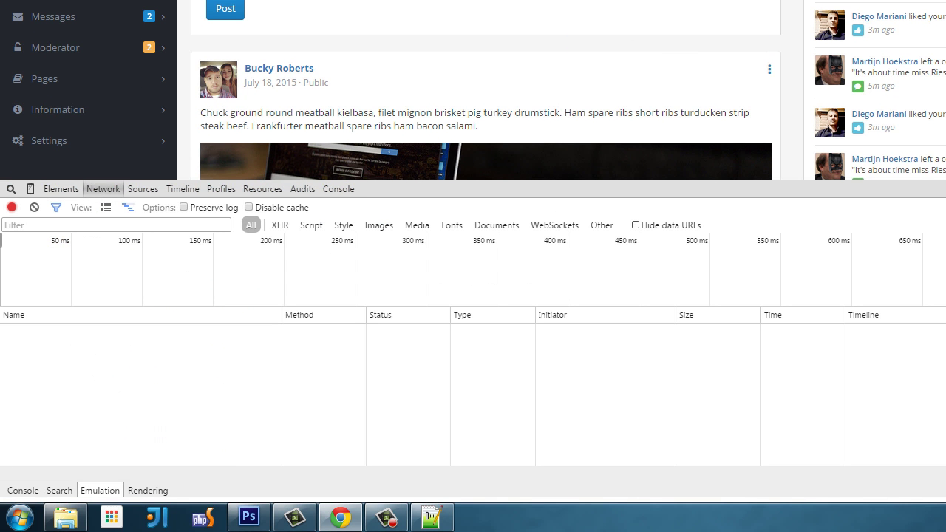
key(F5)
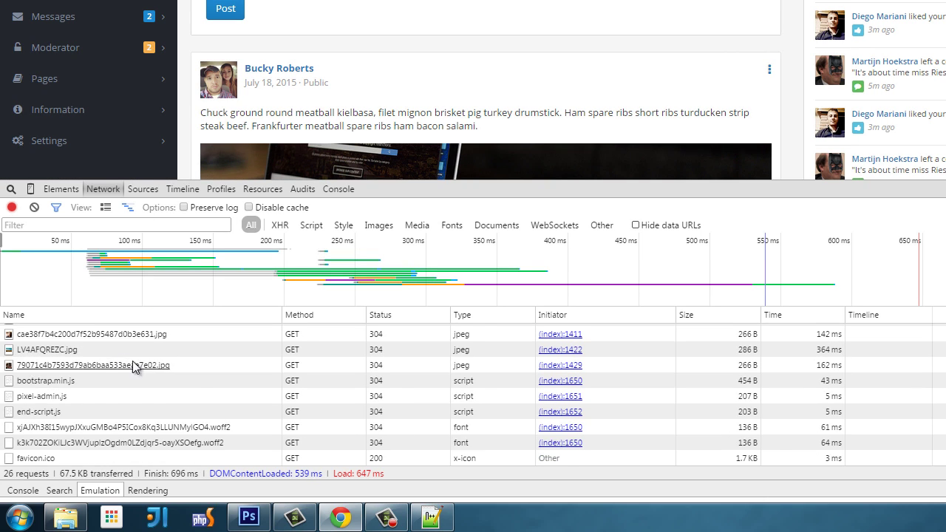
scroll(59, 368, up, 5)
click(44, 333)
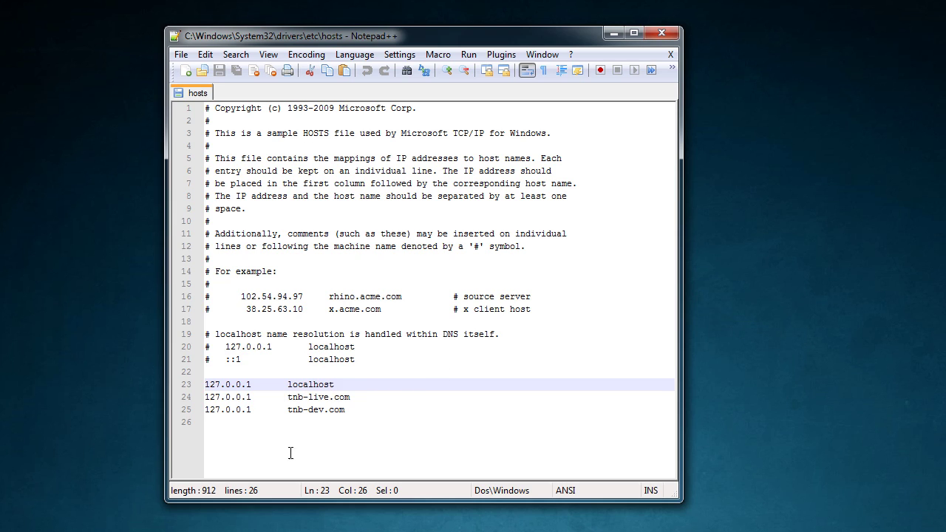
- Switch to the hosts file in Notepad++ and replace tnb-dev with facebook in the line 25 entry
drag(288, 409, 323, 409)
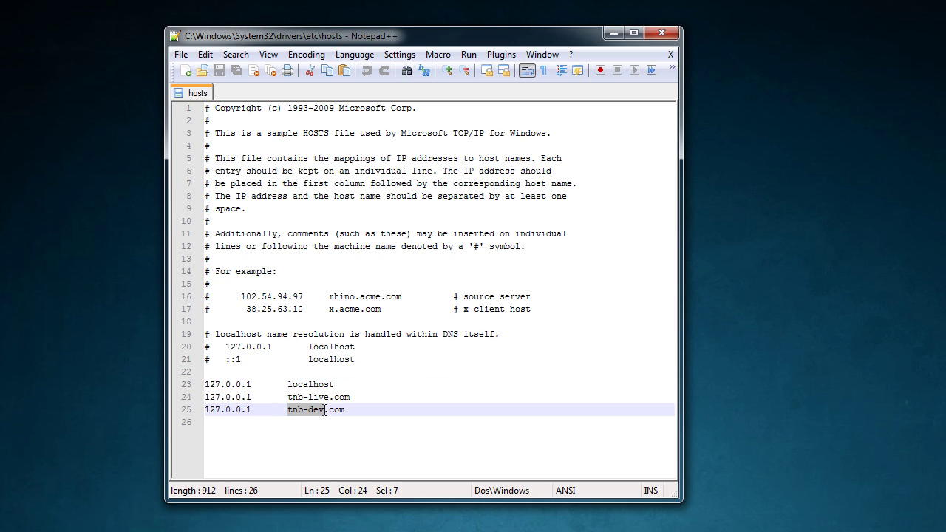
text(facebook)
key(BackSpace)
key(BackSpace)
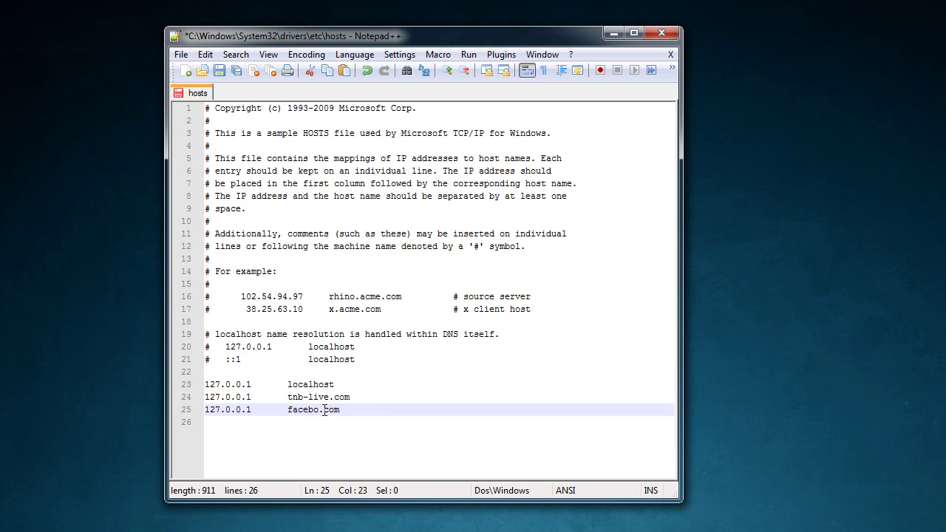
text(ok)
- Highlight the IP address on line 25, then close Notepad++ and discard the change to the hosts file
drag(256, 410, 165, 410)
click(236, 409)
click(661, 33)
click(598, 332)
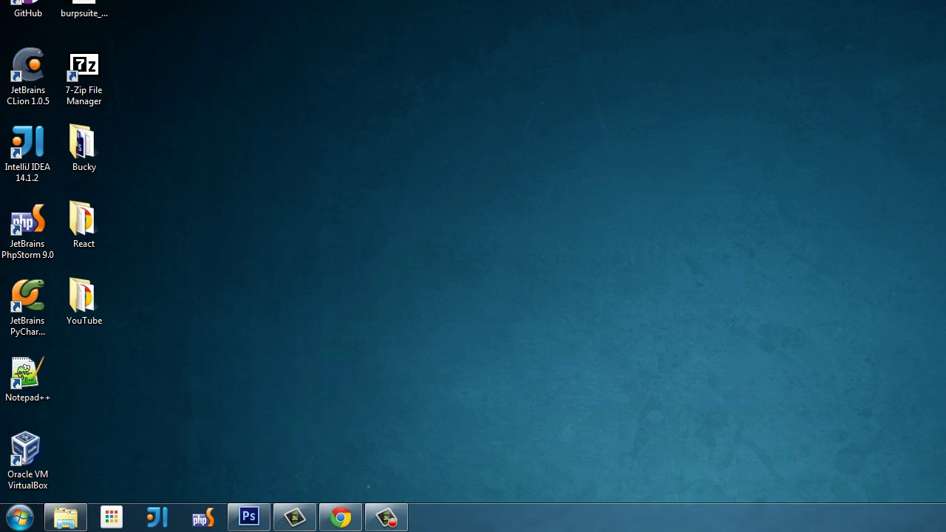
- Search the Control Panel for "view network" and open the computer's network connections
click(20, 518)
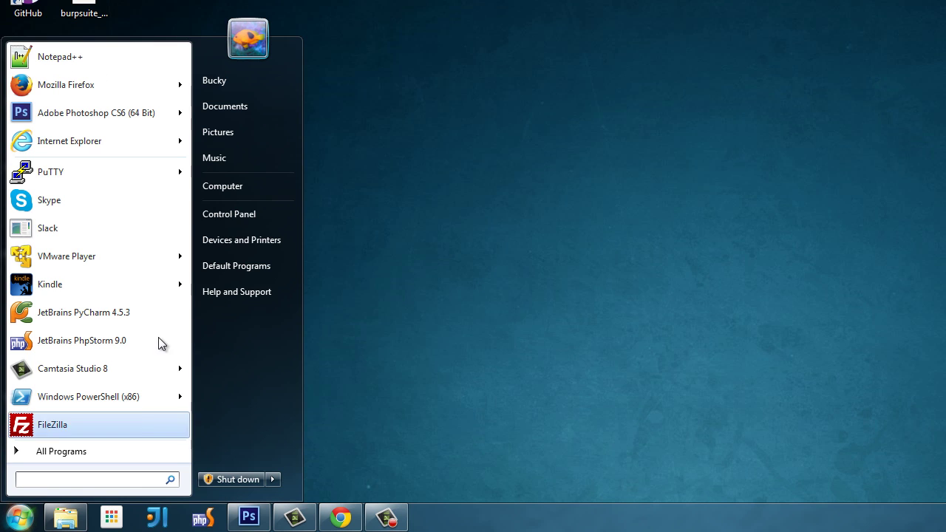
click(234, 216)
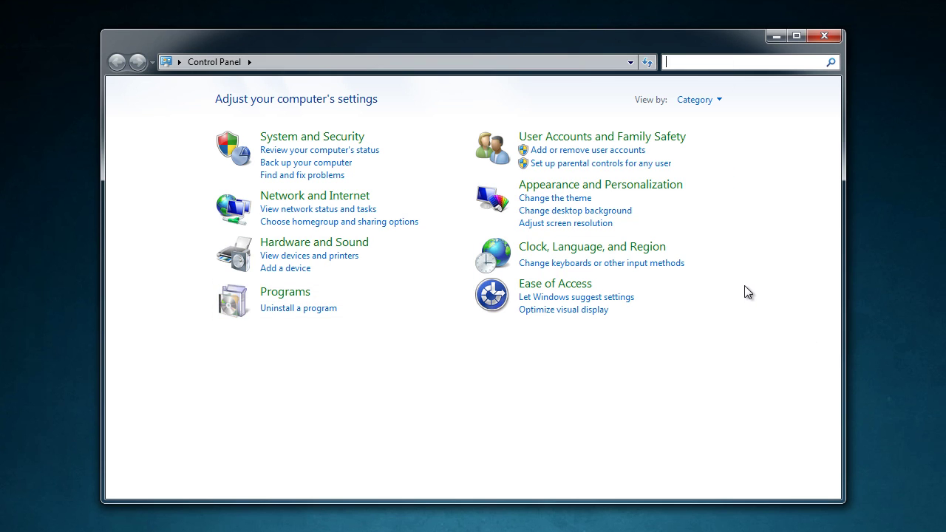
key(ctrl+e)
text(view network)
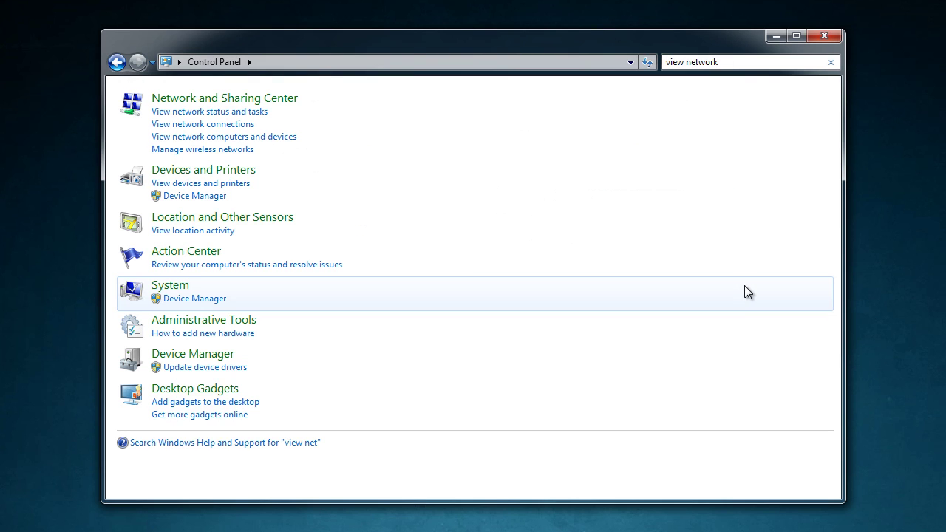
click(188, 124)
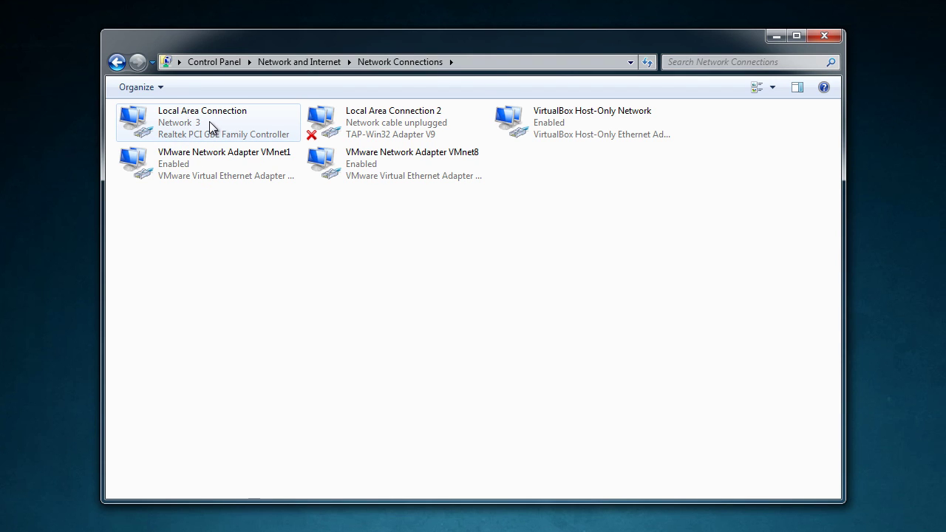
- Examine the DNS server settings in the Local Area Connection's Internet Protocol Version 4 (TCP/IPv4) properties and close that dialog
right_click(195, 120)
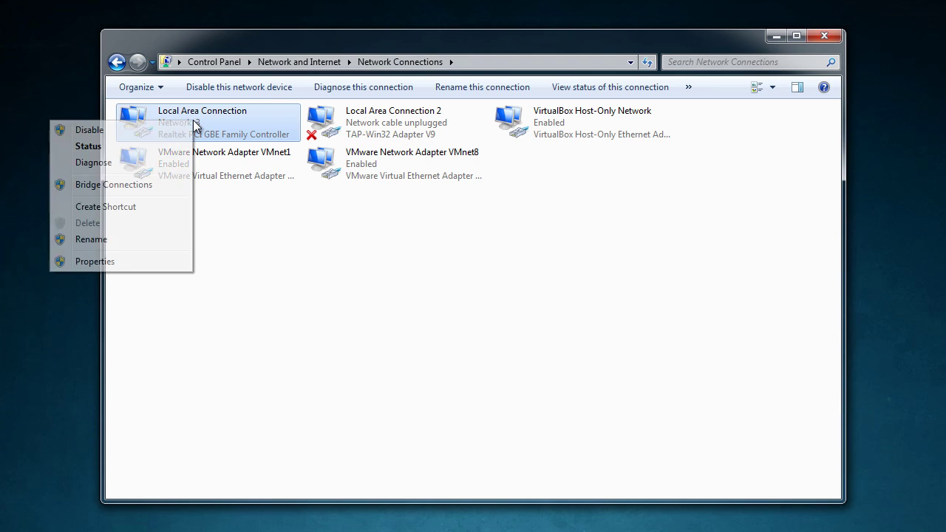
click(121, 262)
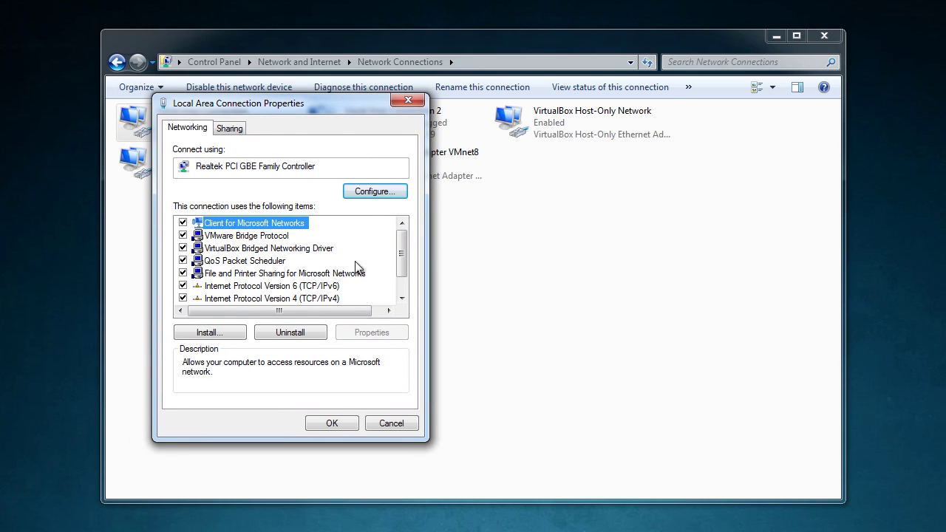
click(283, 299)
click(383, 333)
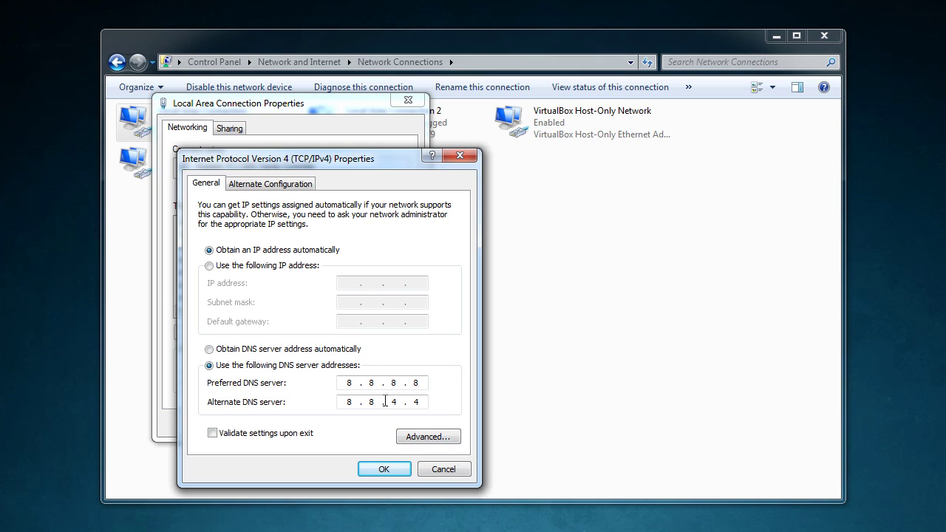
click(460, 157)
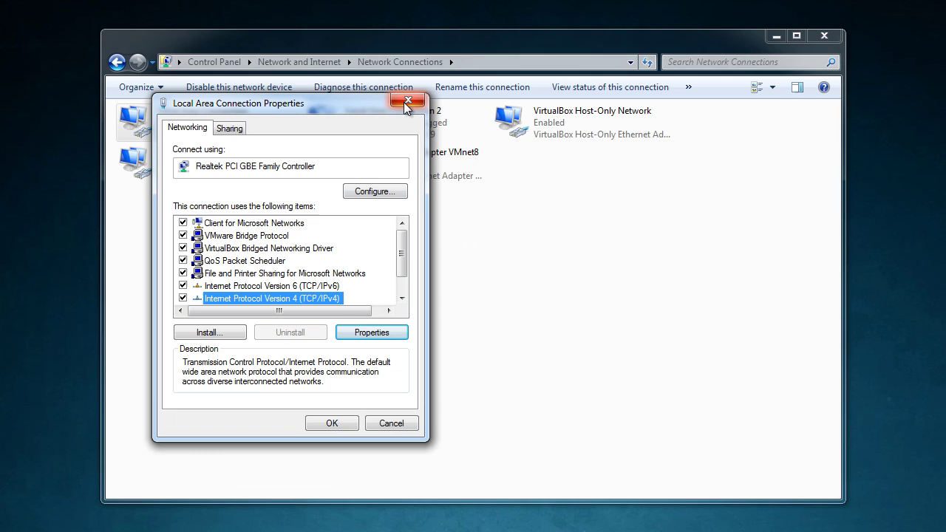